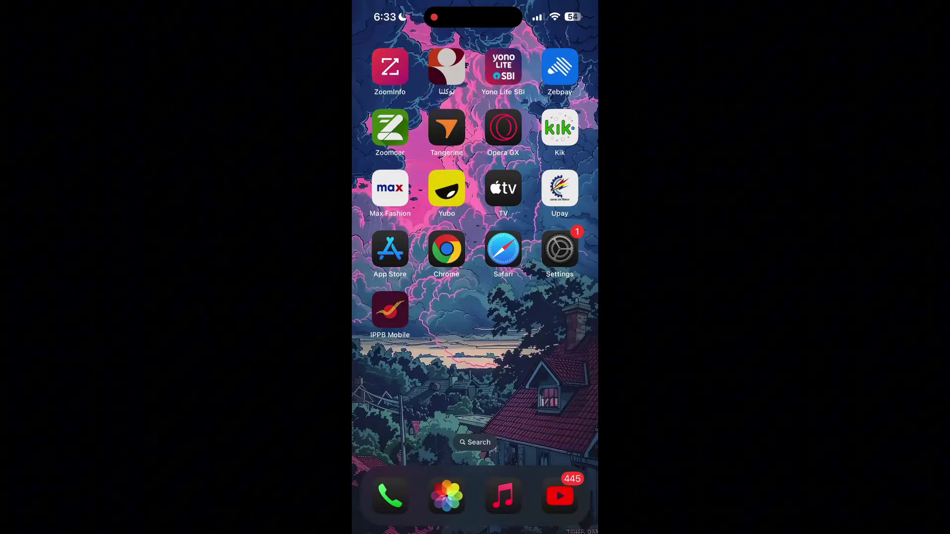
- Open Kik to its welcome screen, then move its icon to the Home Screen's last row
{"action": "left_click", "coordinate": [559, 128]}
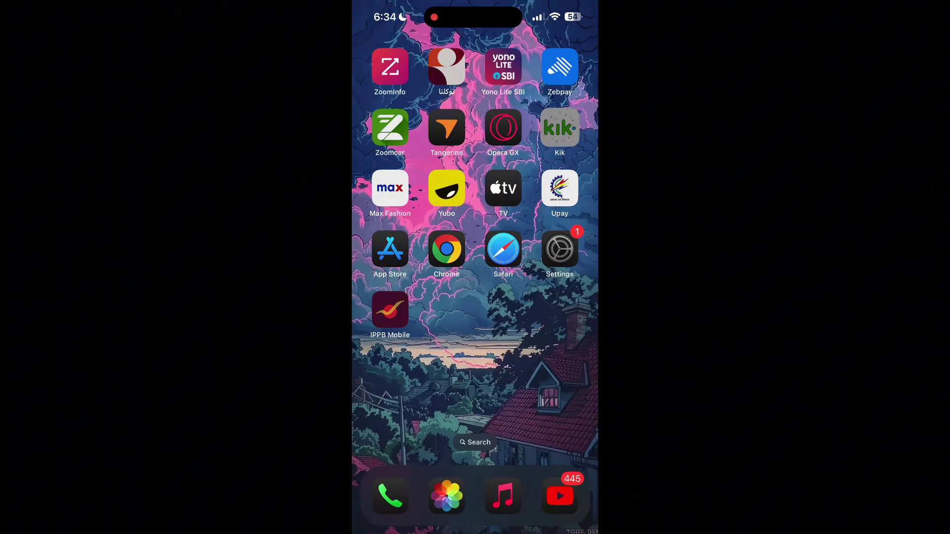
{"action": "left_click_drag", "start_coordinate": [559, 132], "coordinate": [446, 321]}
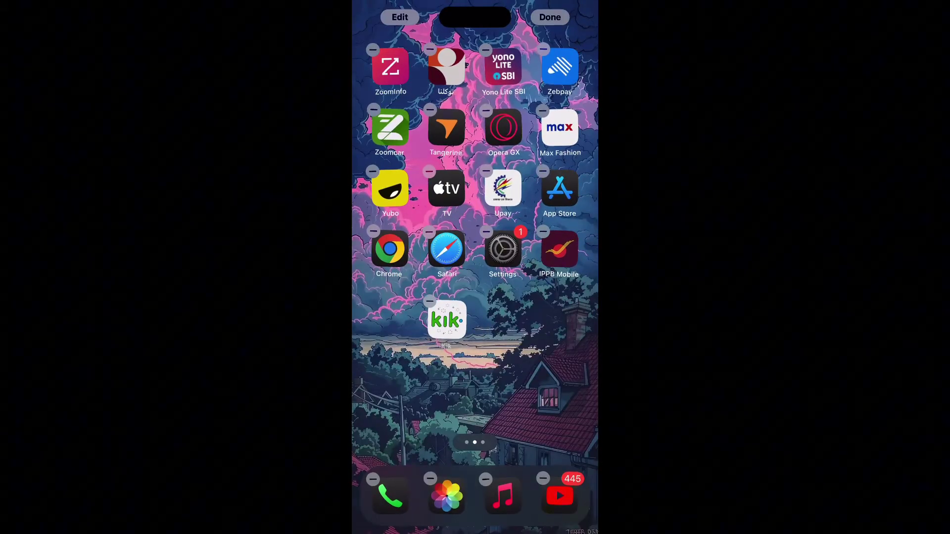
{"action": "left_click", "coordinate": [549, 17]}
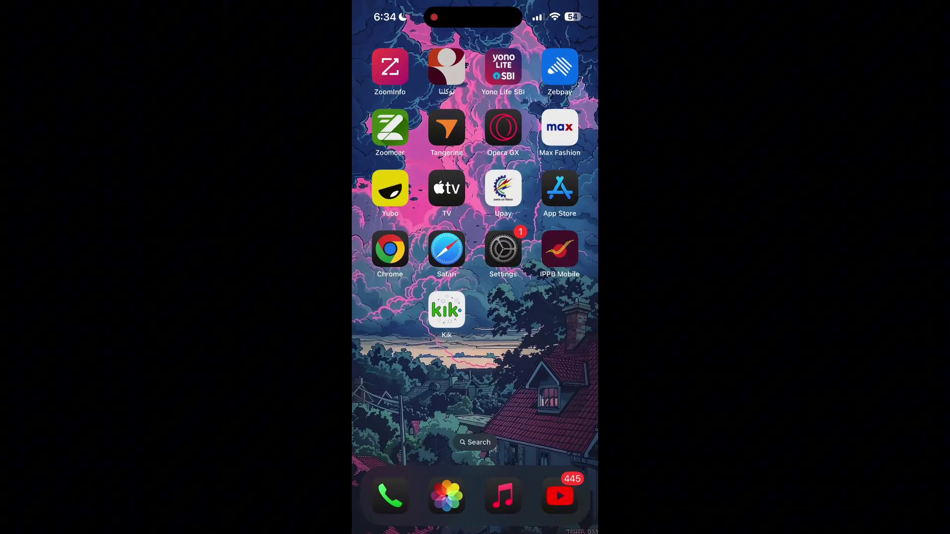
- Search the App Store for 'kik' and open the Kik Messaging & Chat App page
{"action": "left_click", "coordinate": [560, 191]}
{"action": "left_click", "coordinate": [381, 43]}
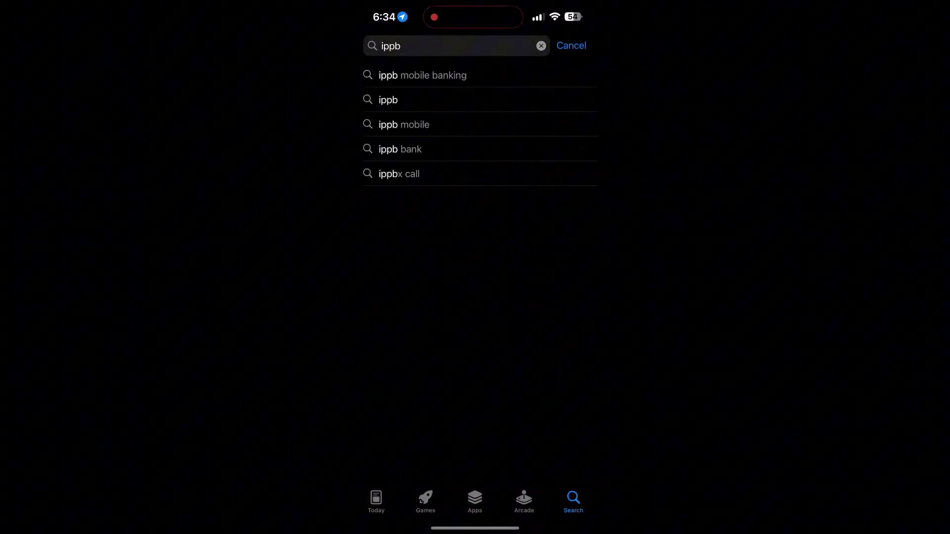
{"action": "left_click", "coordinate": [540, 45]}
{"action": "type", "text": "kik"}
{"action": "key", "text": "Return"}
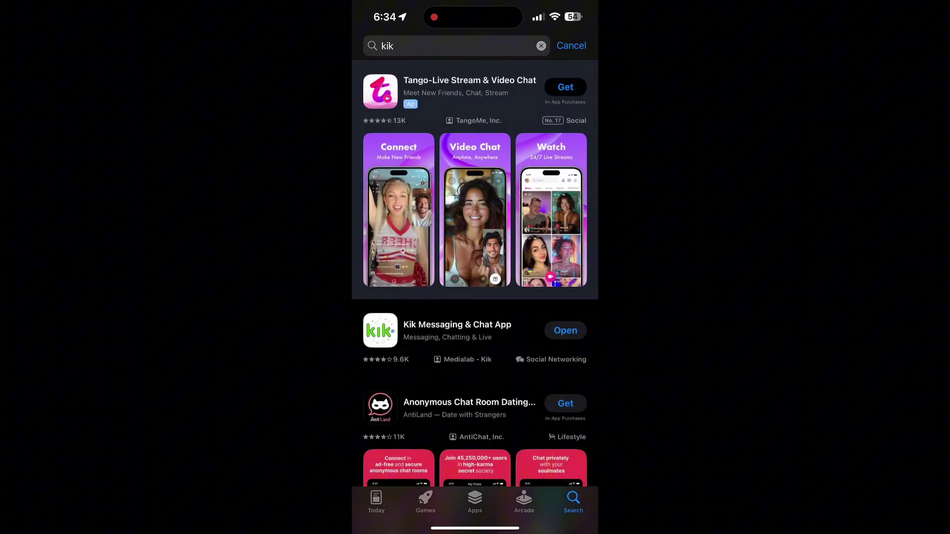
{"action": "left_click", "coordinate": [445, 329]}
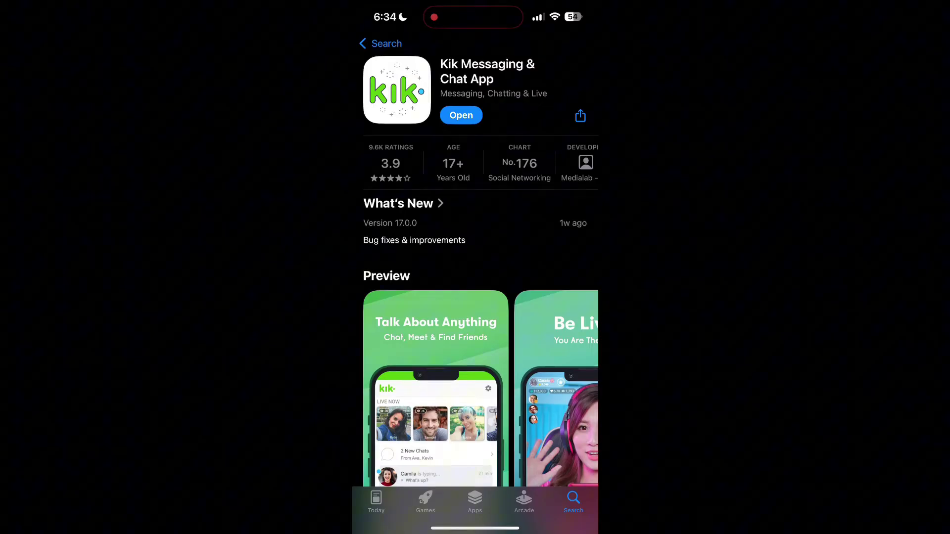
- Launch Kik from its store page to the Log In screen, then return to the Home Screen
{"action": "left_click", "coordinate": [461, 114]}
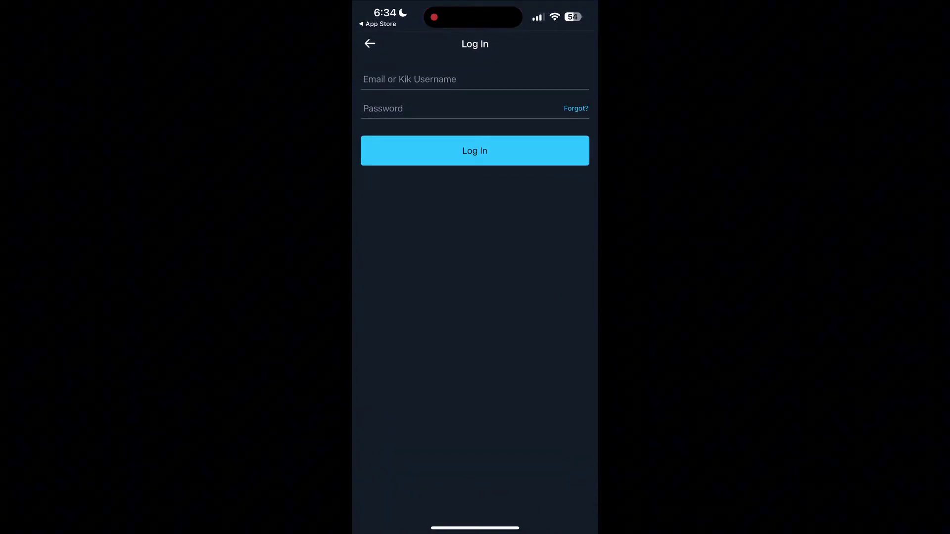
{"action": "key", "text": "super"}
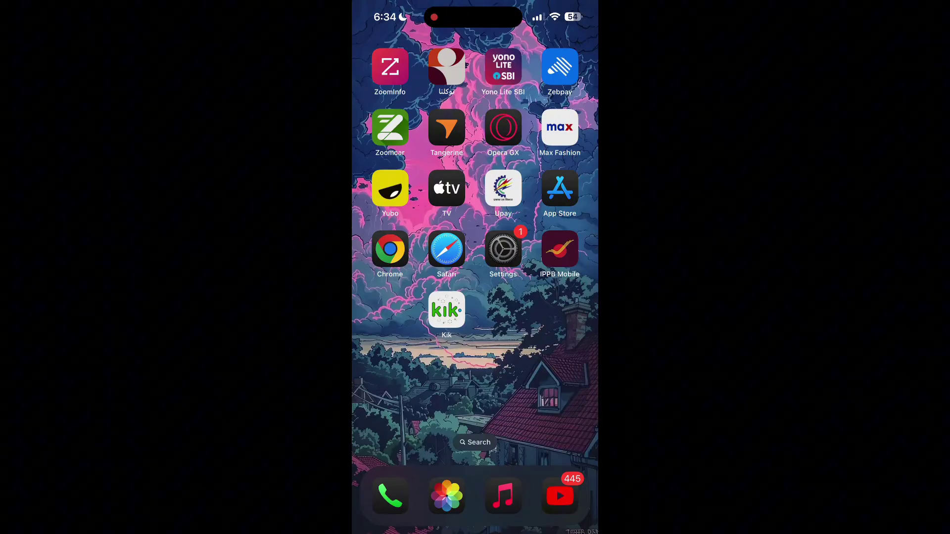
- Delete Kik, start its reinstall from the App Store page, and close the App Store
{"action": "left_click", "coordinate": [447, 310]}
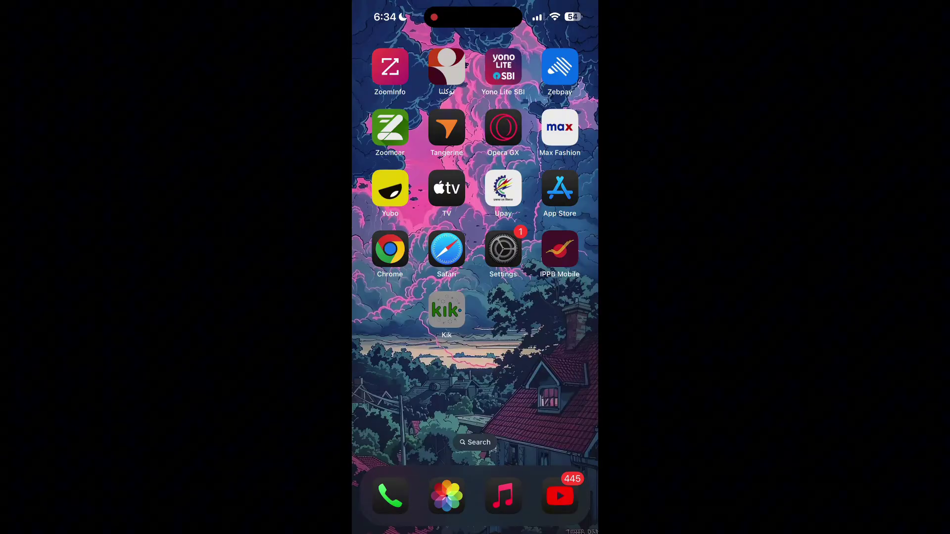
{"action": "left_click", "coordinate": [447, 310]}
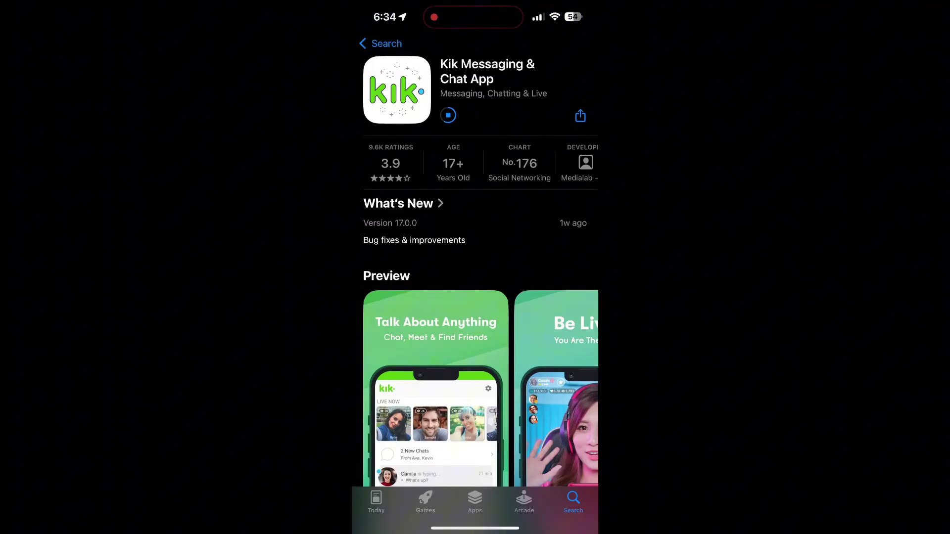
{"action": "left_click_drag", "start_coordinate": [475, 526], "coordinate": [476, 297]}
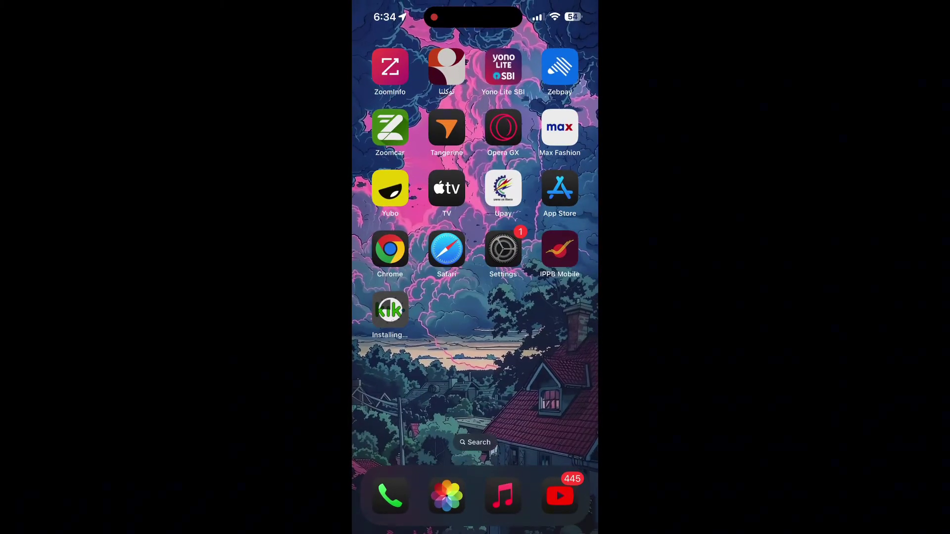
- In Control Center, toggle Cellular Data on and off, then dismiss it to the Home Screen
{"action": "left_click_drag", "start_coordinate": [564, 8], "coordinate": [565, 222]}
{"action": "scroll", "coordinate": [475, 297], "scroll_direction": "down", "scroll_amount": 5}
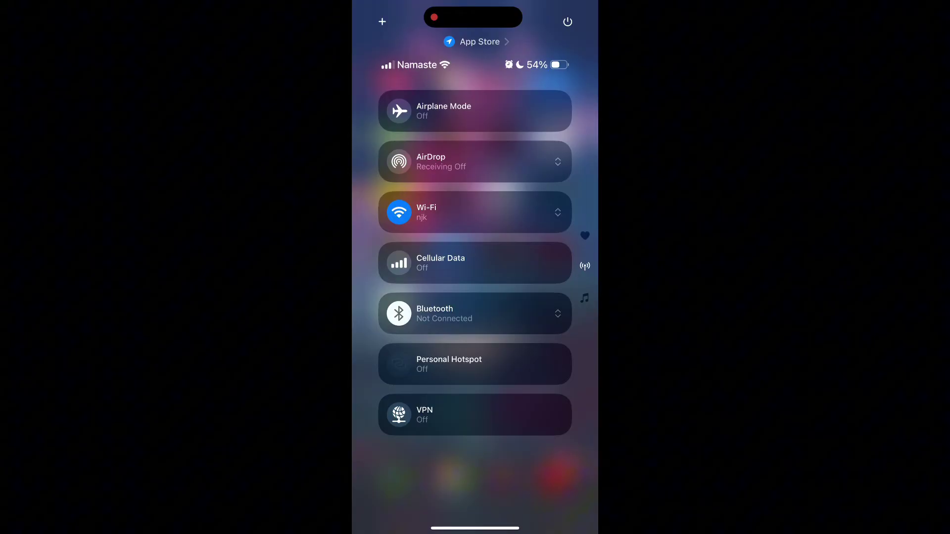
{"action": "left_click", "coordinate": [399, 264]}
{"action": "left_click", "coordinate": [398, 263]}
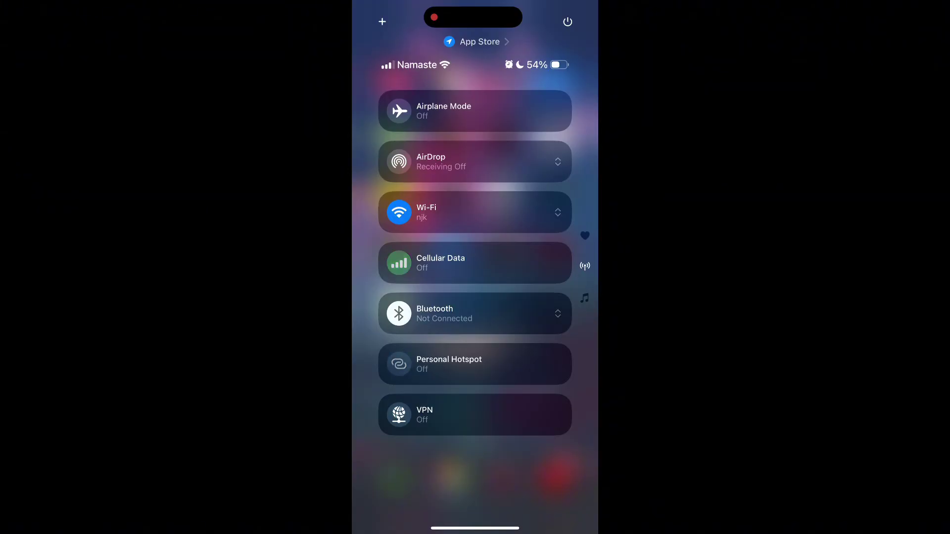
{"action": "left_click", "coordinate": [474, 482]}
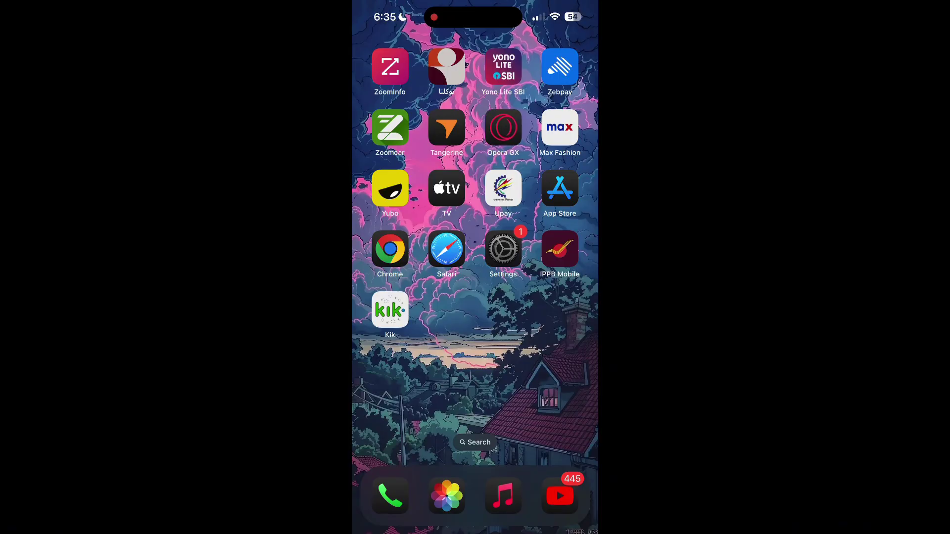
- Open Settings > General > Software Update to find iOS 18 Beta 5 available
{"action": "left_click", "coordinate": [503, 249]}
{"action": "left_click", "coordinate": [371, 43]}
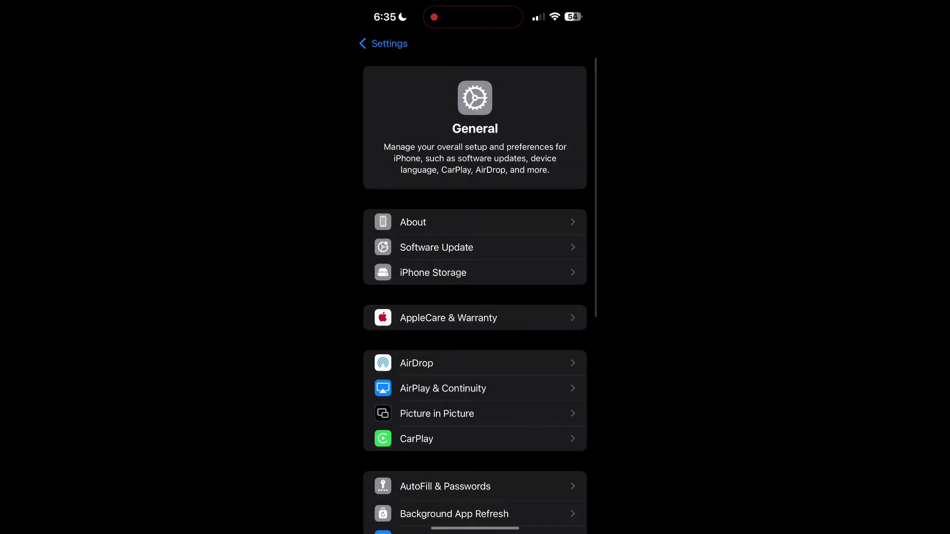
{"action": "left_click", "coordinate": [474, 247]}
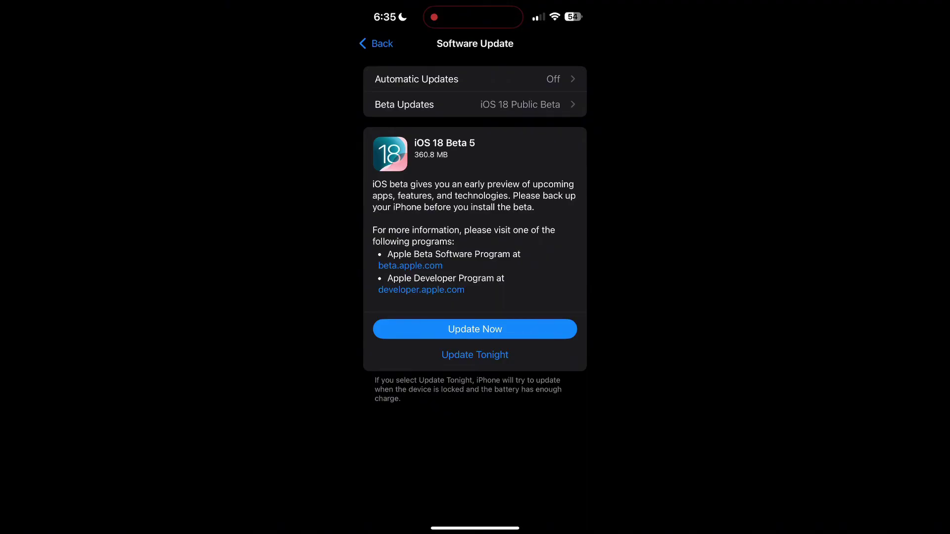
- Swipe up to exit Settings, leaving the Home Screen with Kik installed
{"action": "left_click_drag", "start_coordinate": [475, 528], "coordinate": [476, 297]}
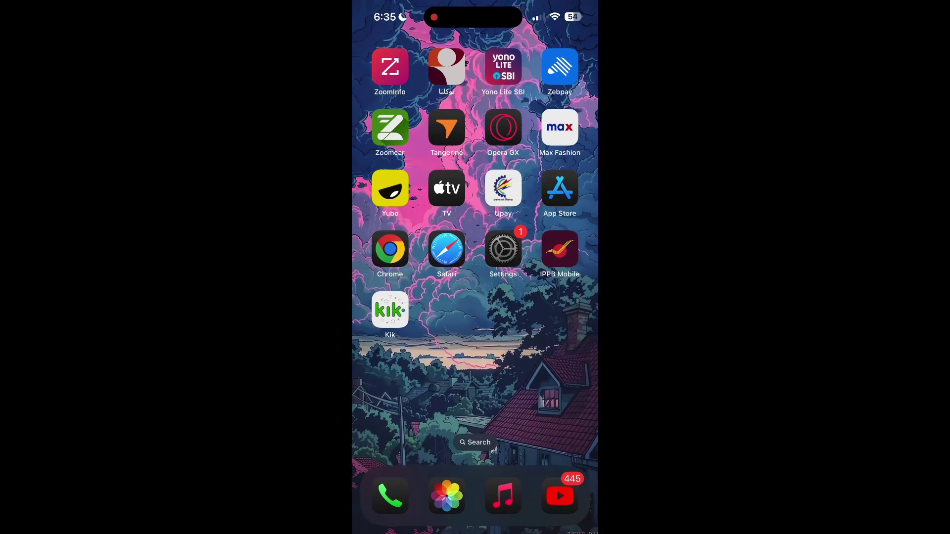